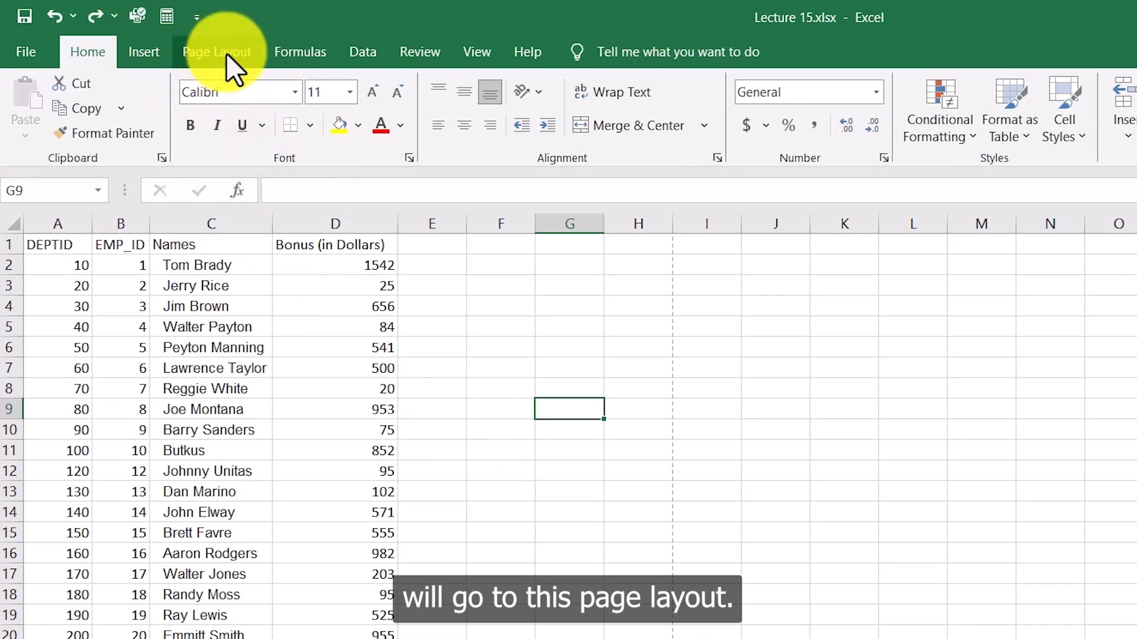
Step: Review the page orientation choices, the margin presets and the print titles settings of the Employees sheet
click(153, 36)
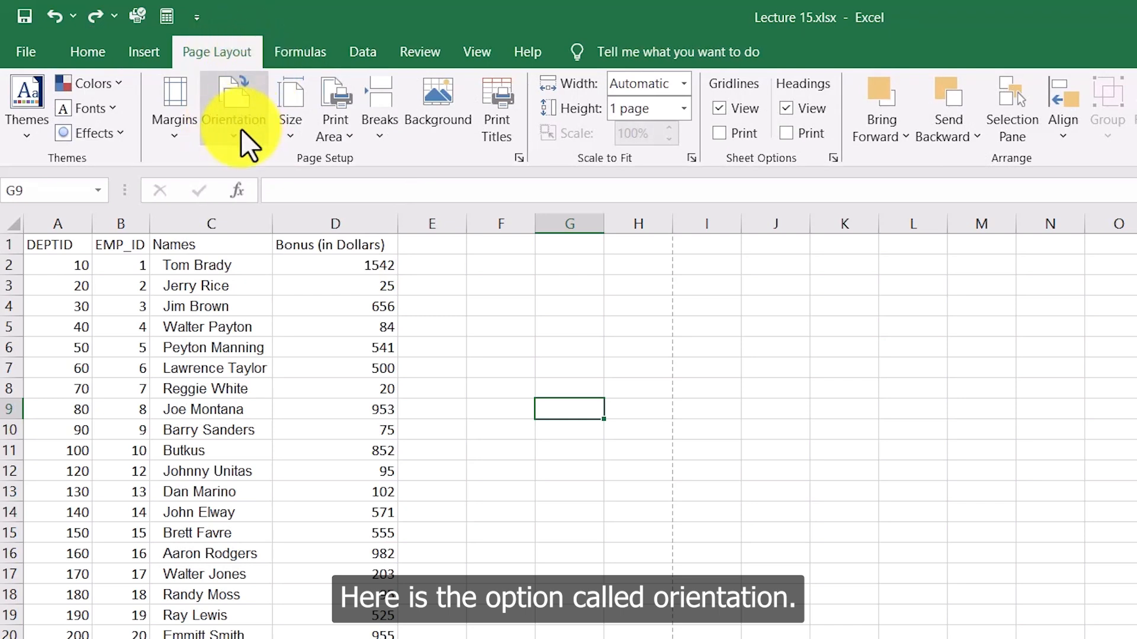
click(235, 132)
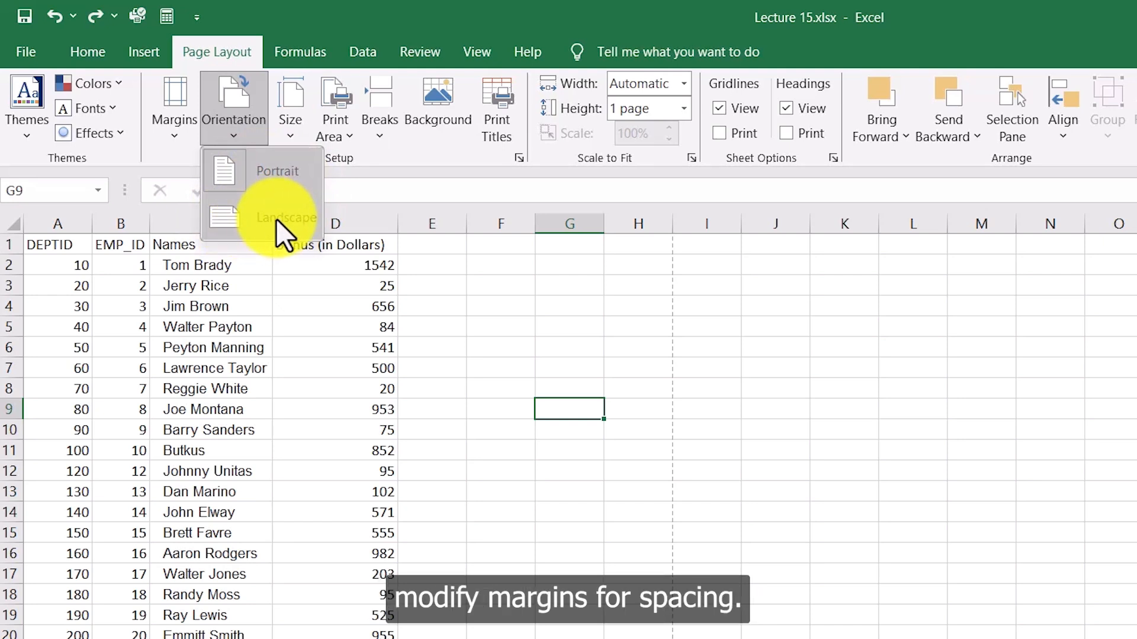
click(171, 130)
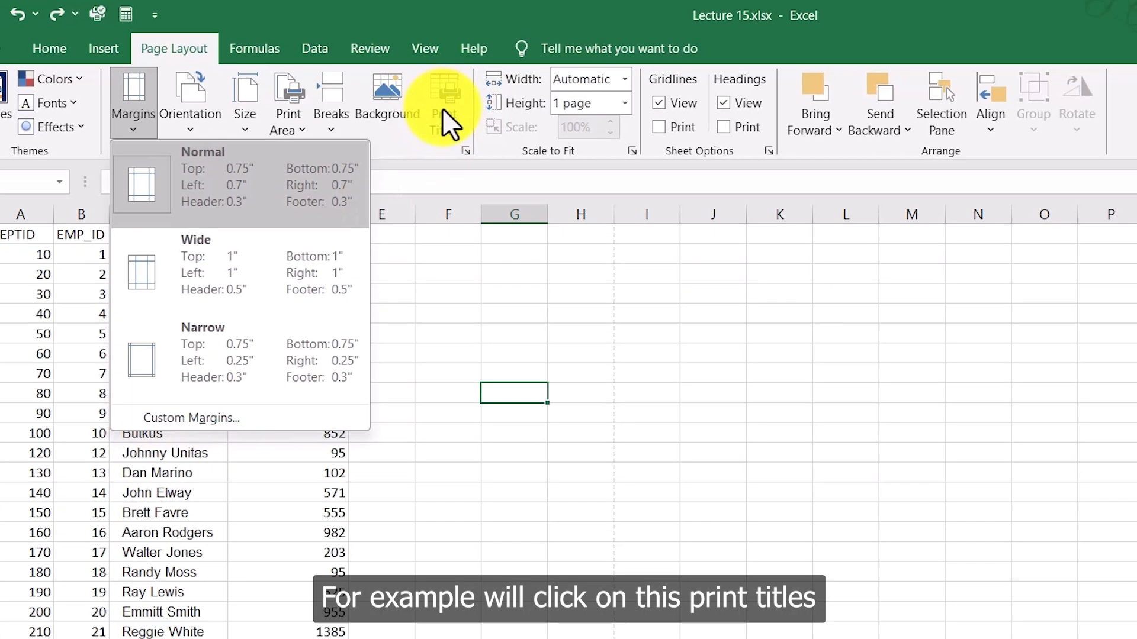
click(495, 119)
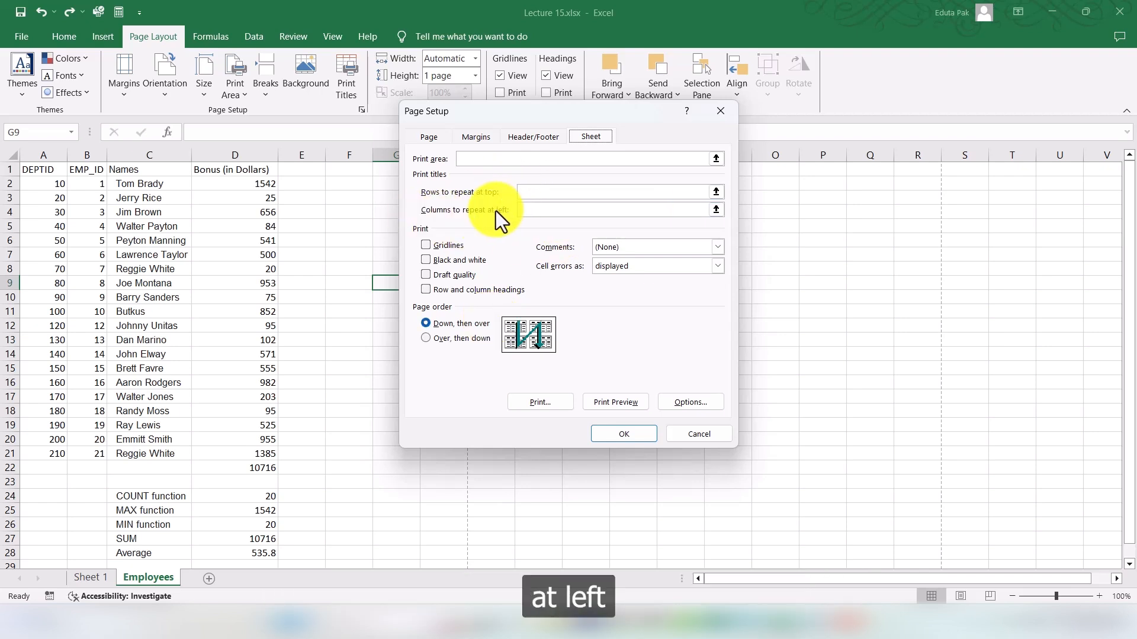
click(625, 435)
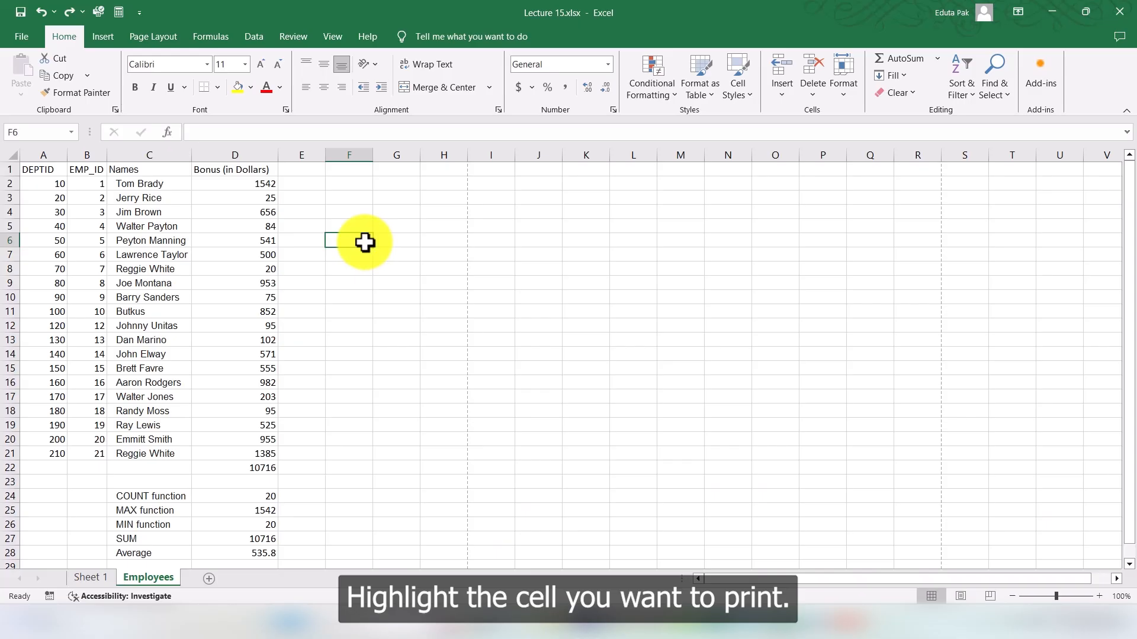
Step: Set cells C1:D21, the Names and Bonus columns, as the print area and check the print preview
click(255, 228)
drag(126, 172, 247, 452)
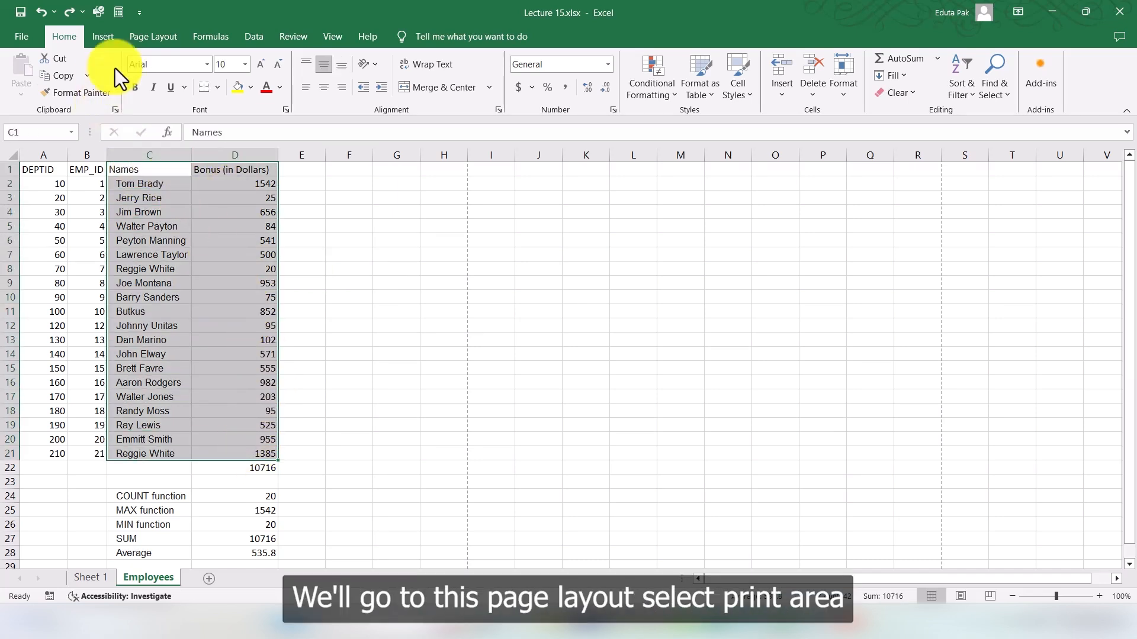
click(165, 37)
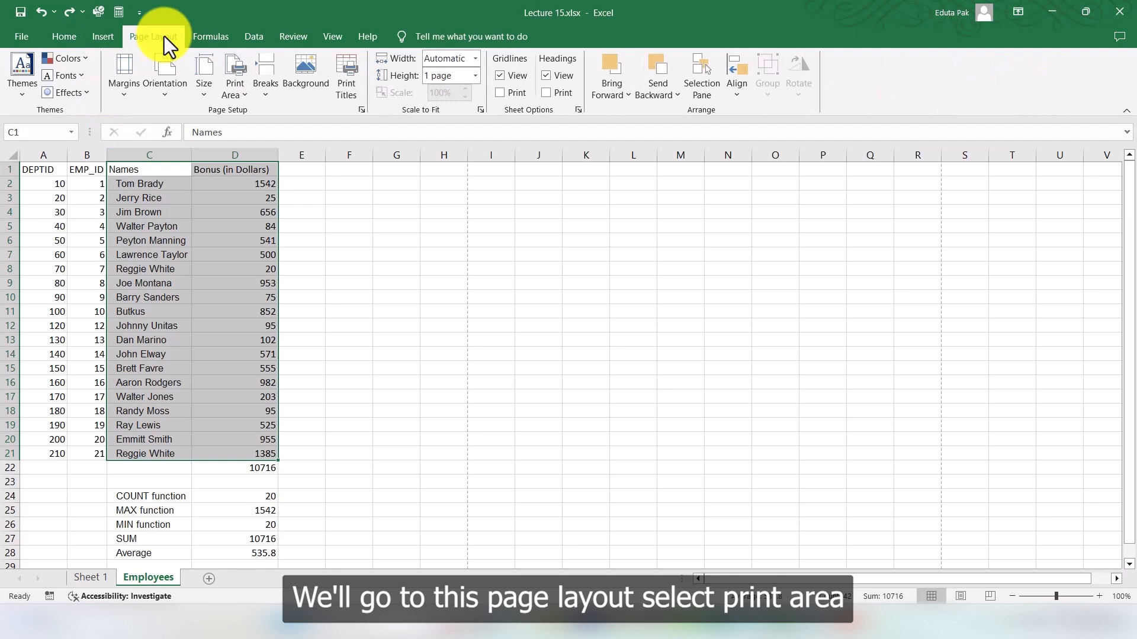
click(237, 87)
click(264, 115)
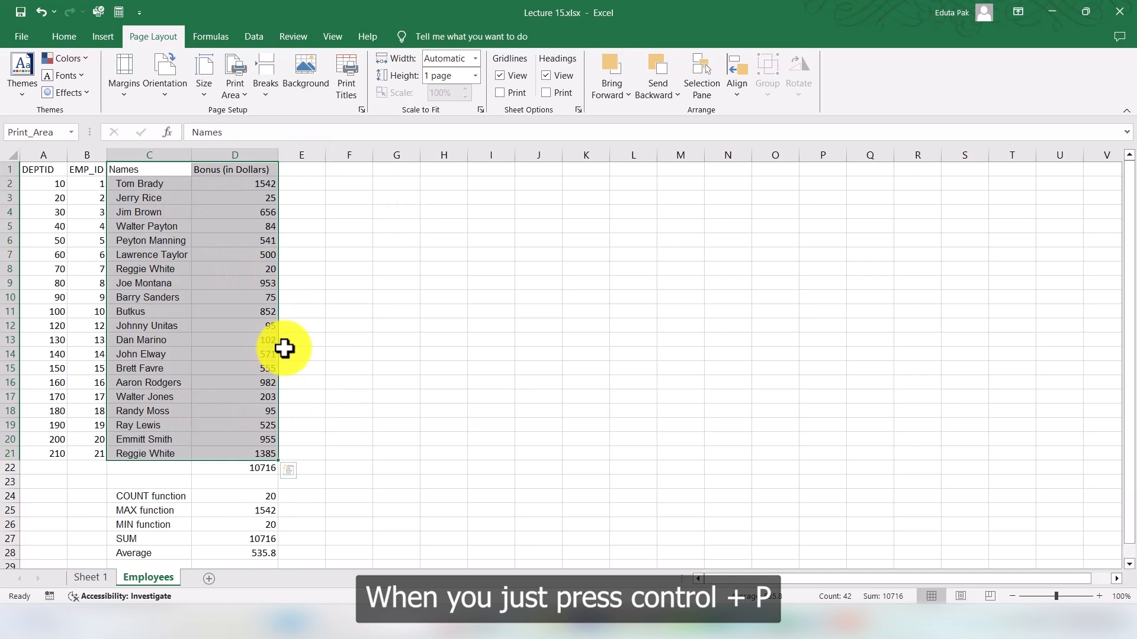
key(ctrl+p)
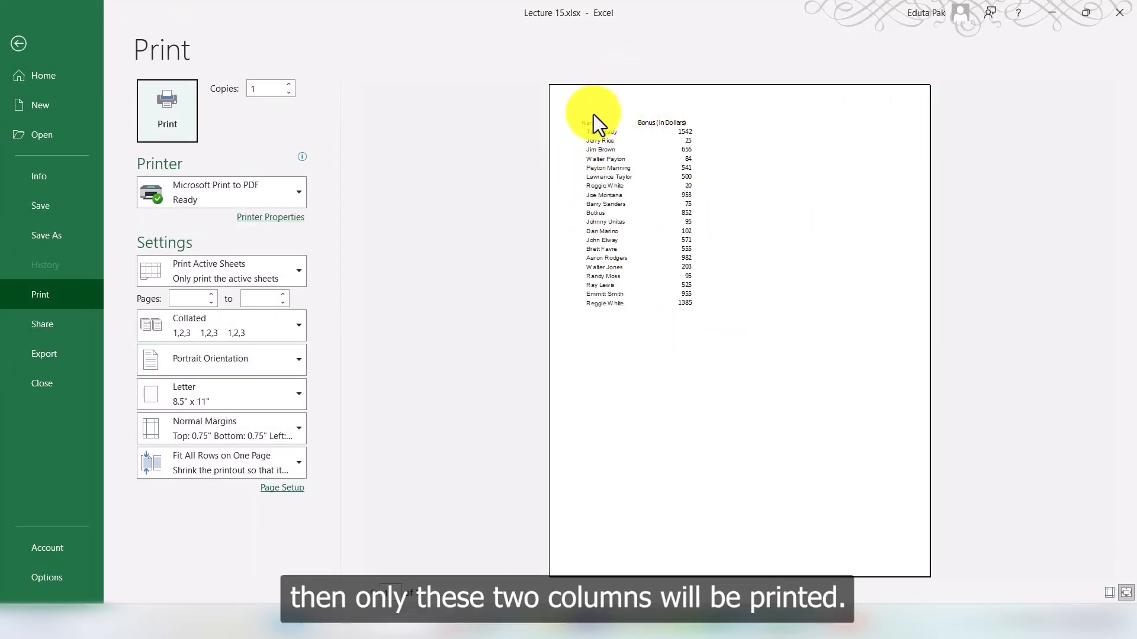
click(23, 44)
Step: Clear the print area of the Employees sheet and check the print preview again
click(230, 83)
click(268, 129)
click(344, 276)
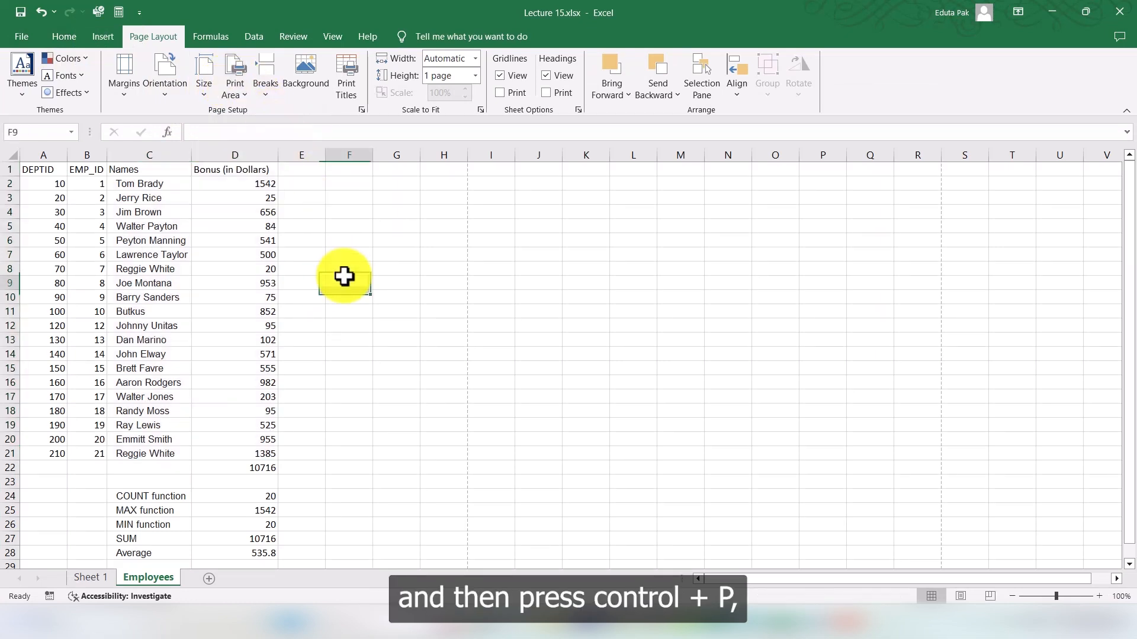
key(ctrl+p)
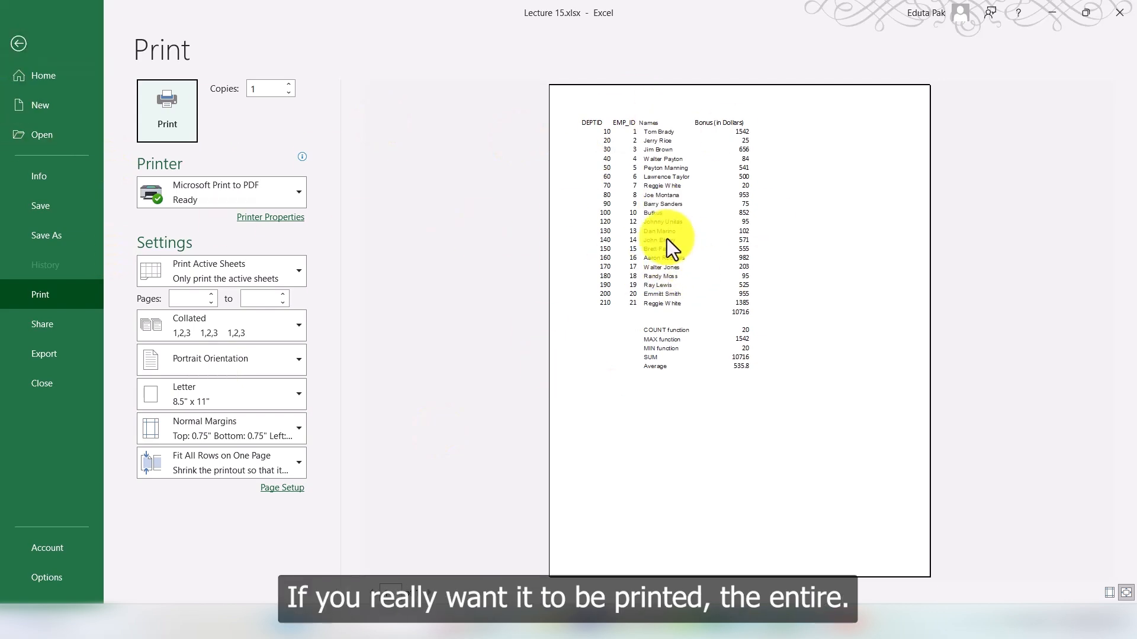
click(570, 240)
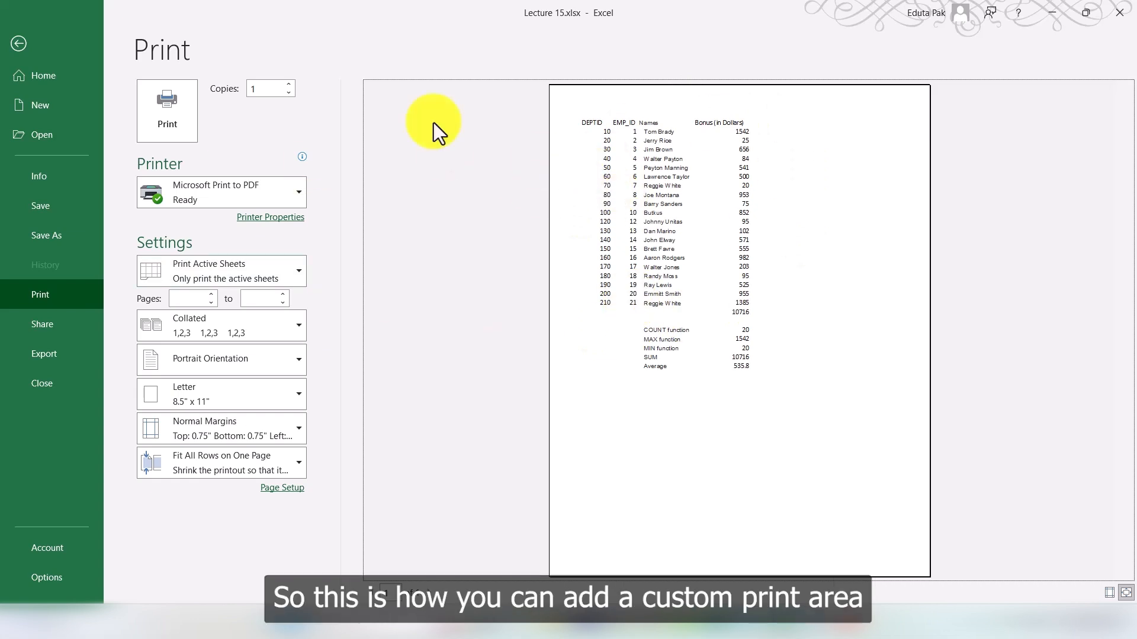
click(21, 45)
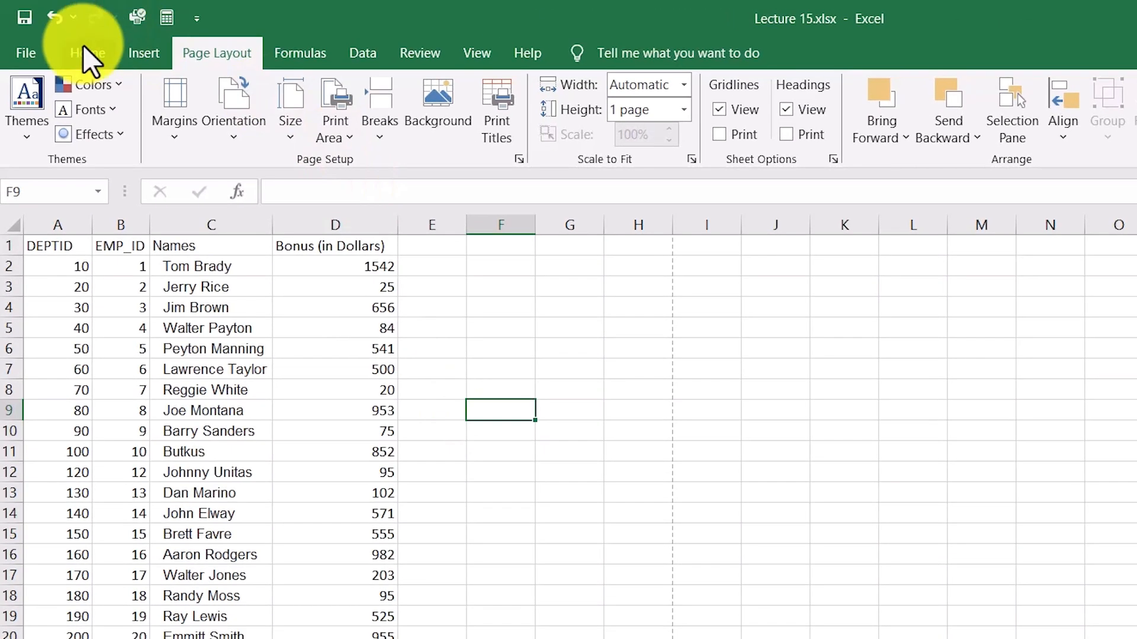
Step: Add a page header to the sheet using the preset "Confidential, 4/11/2025, Page 1"
click(94, 34)
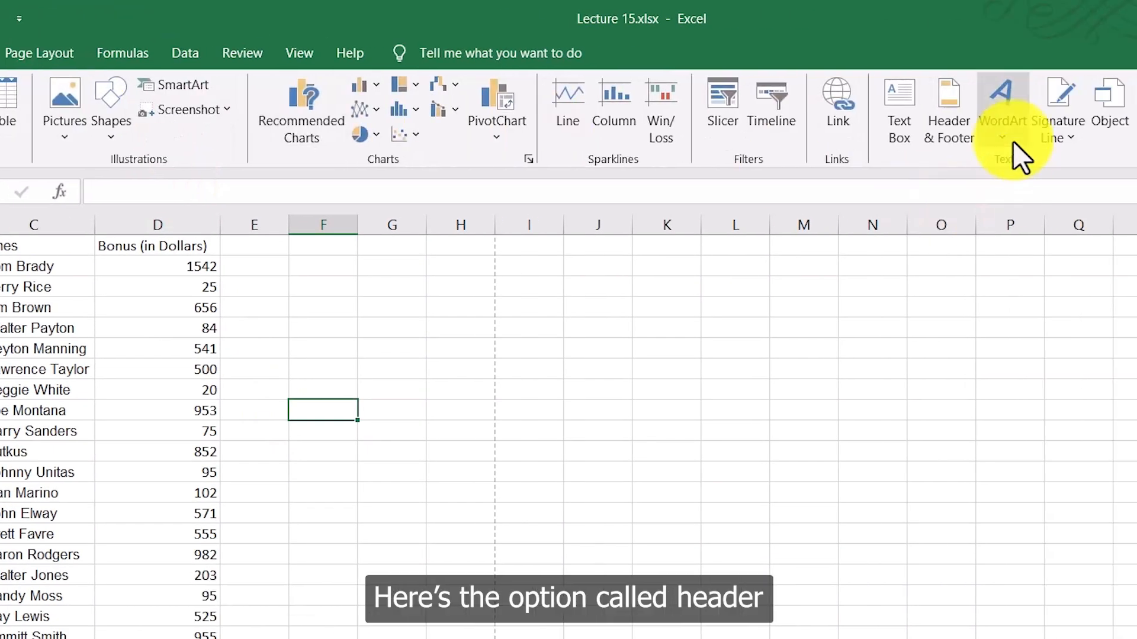
click(950, 131)
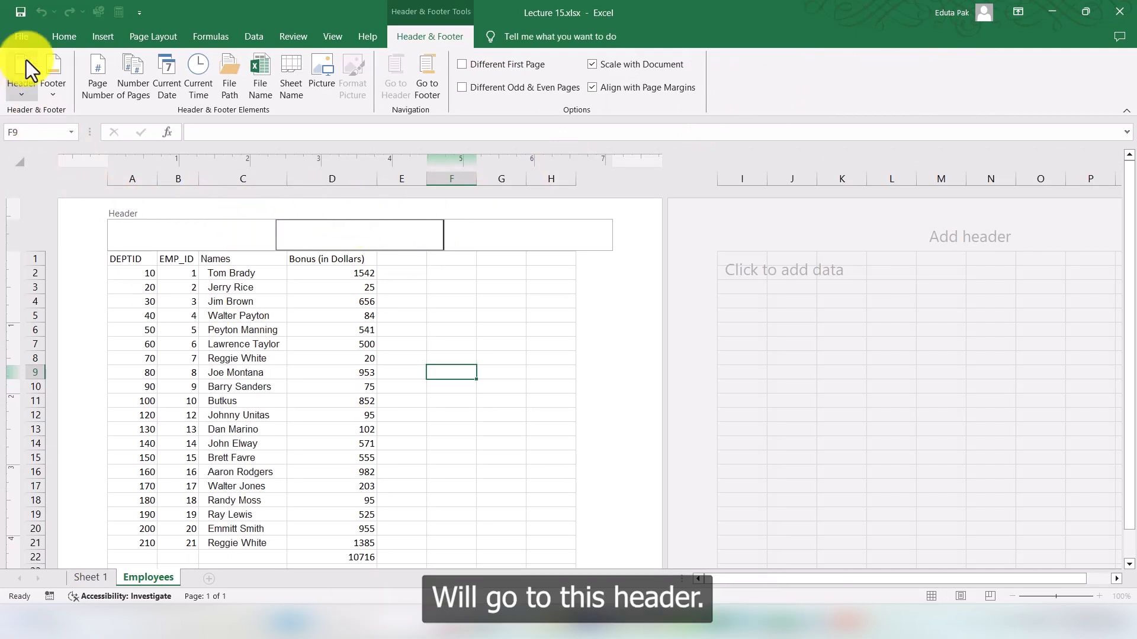
click(16, 90)
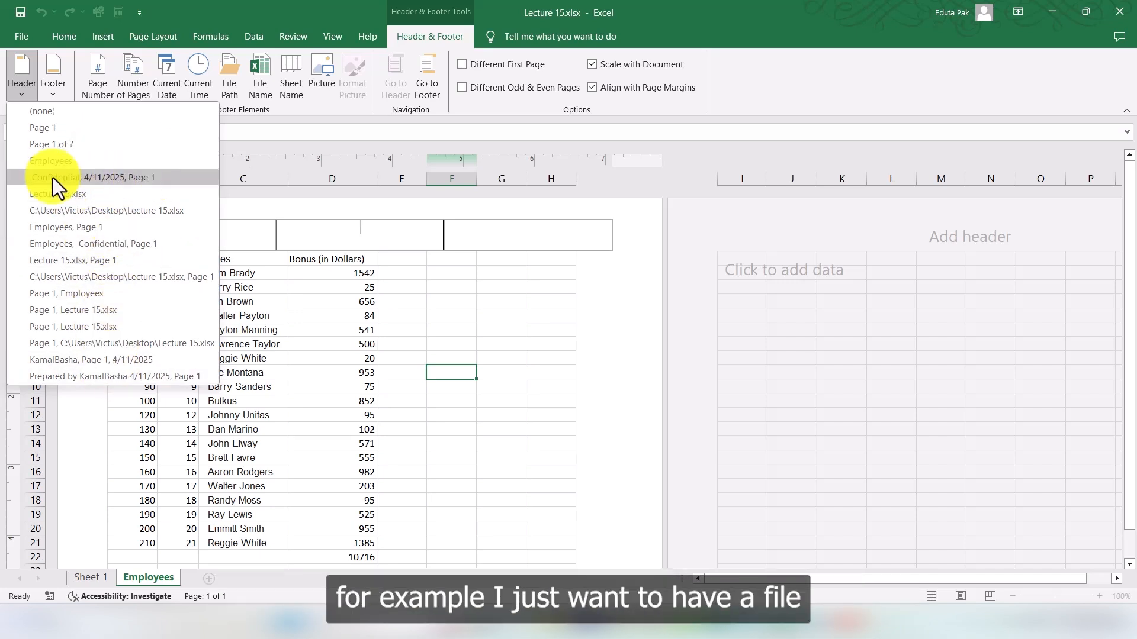
click(87, 181)
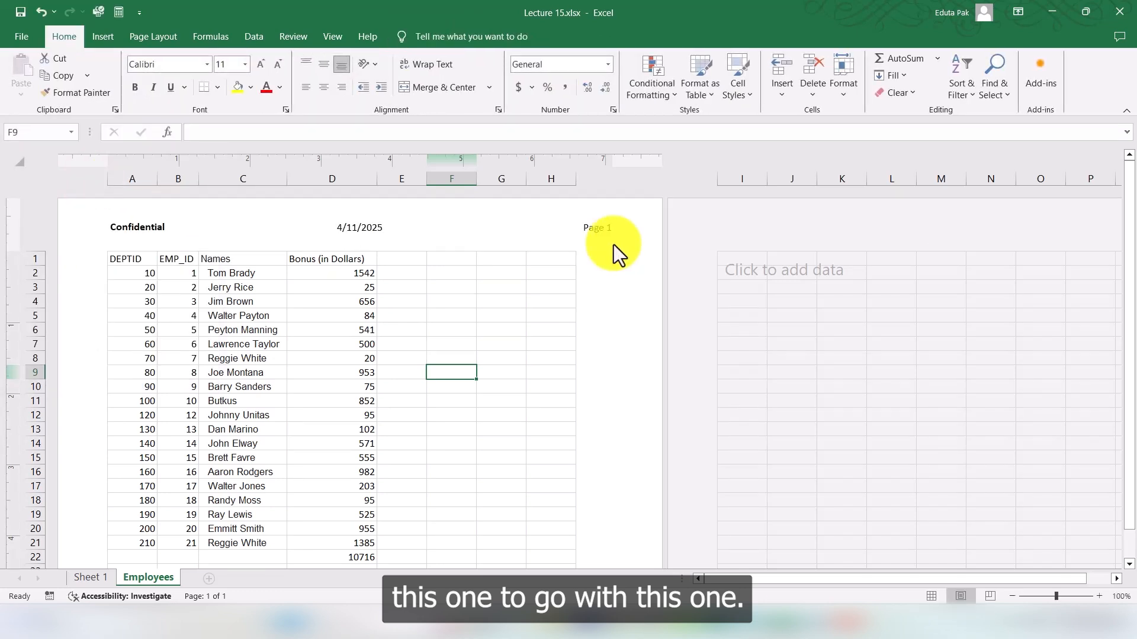
scroll(594, 283, down, 6)
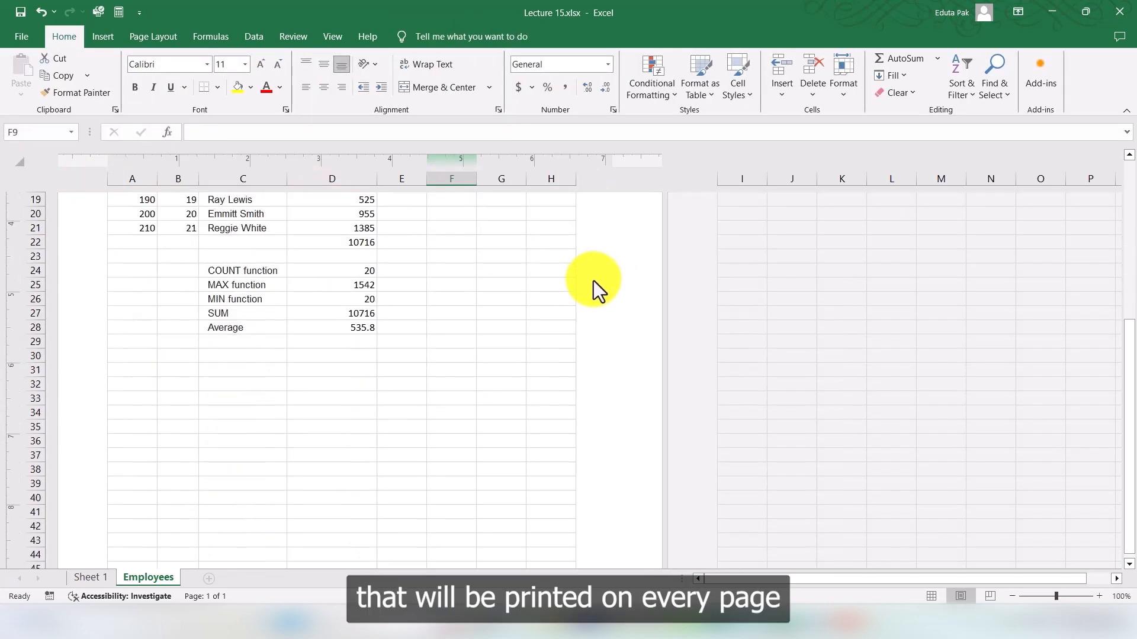
scroll(599, 297, up, 7)
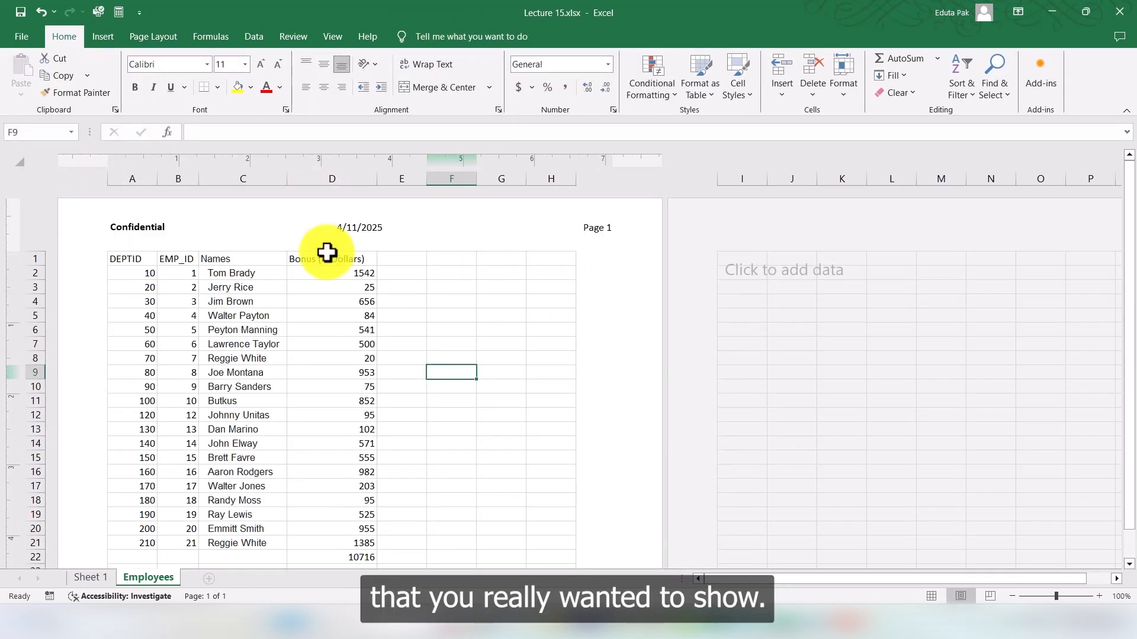
Step: Replace the "Confidential" text in the left header section with "Microsoft Excel"
click(146, 229)
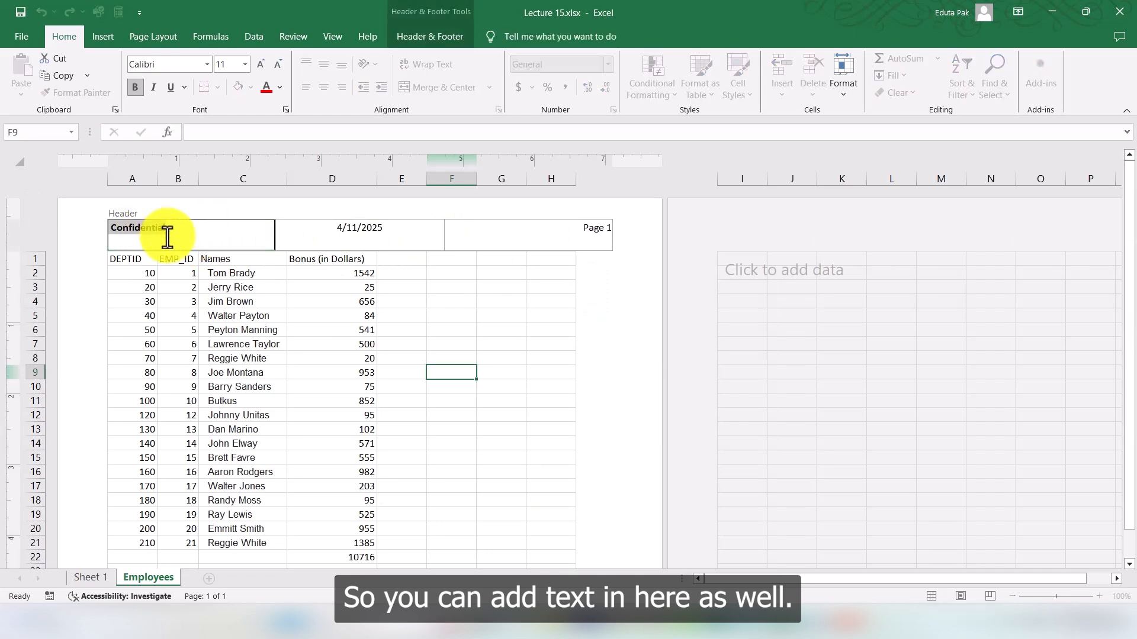
text(Microsoft E)
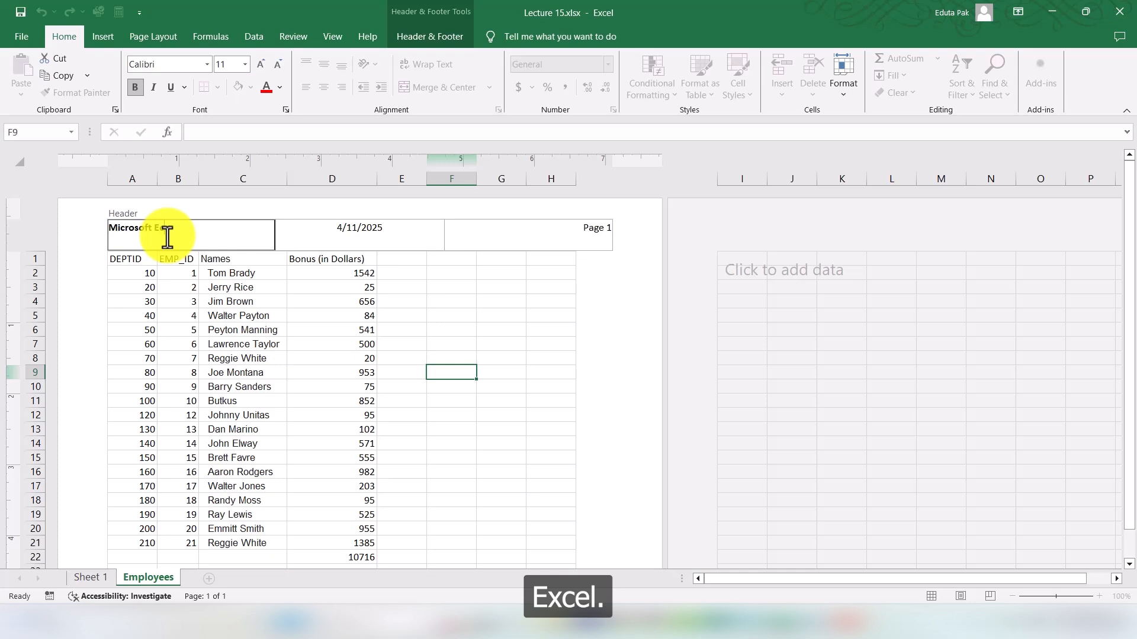
text(xcel)
click(401, 301)
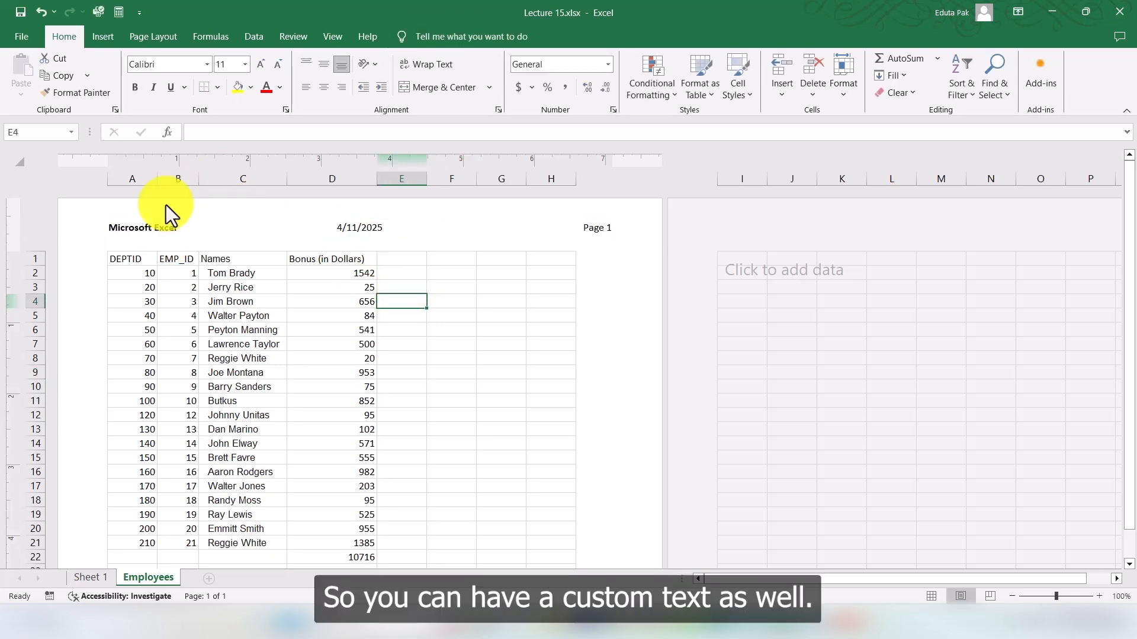
Step: Inspect the header's date, page number and text sections, and check the header in the print preview
click(379, 235)
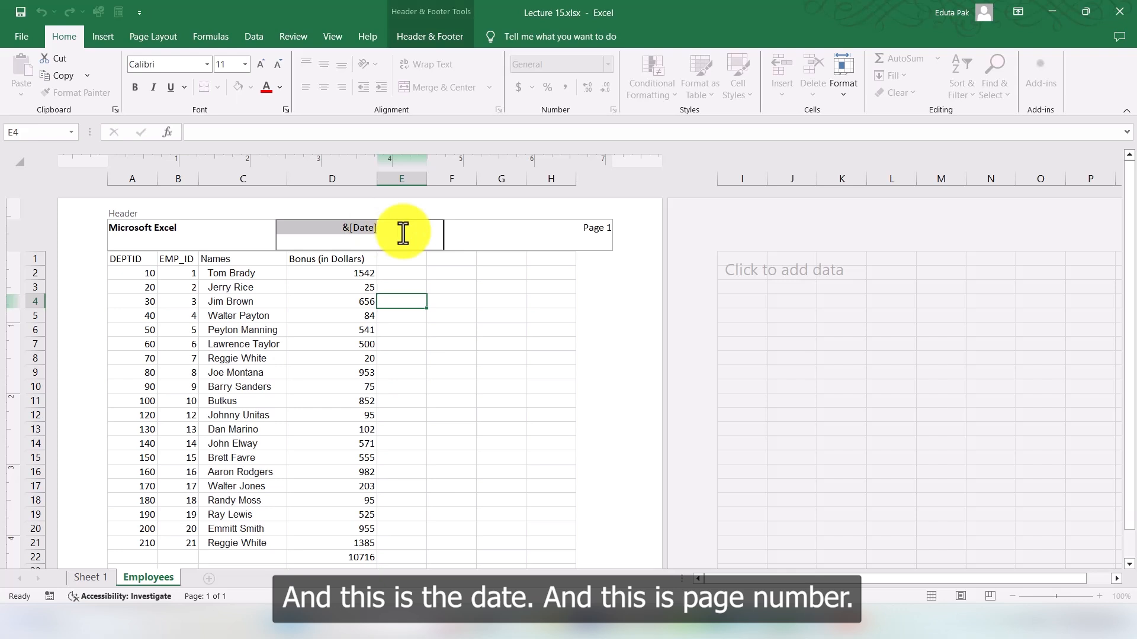
click(616, 233)
click(576, 235)
click(603, 290)
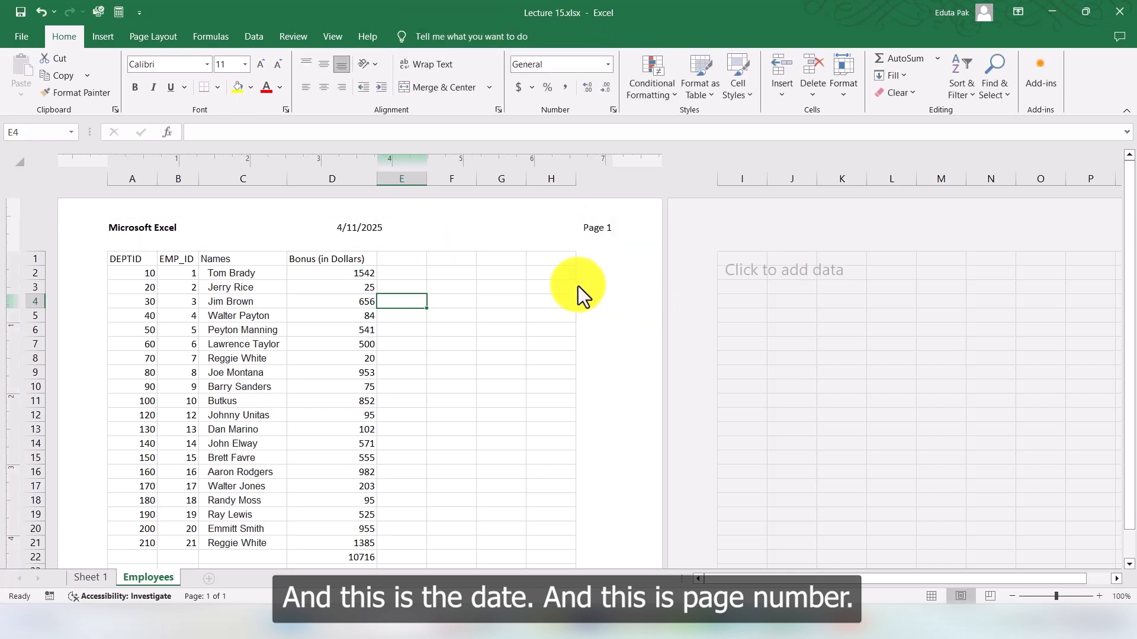
click(270, 222)
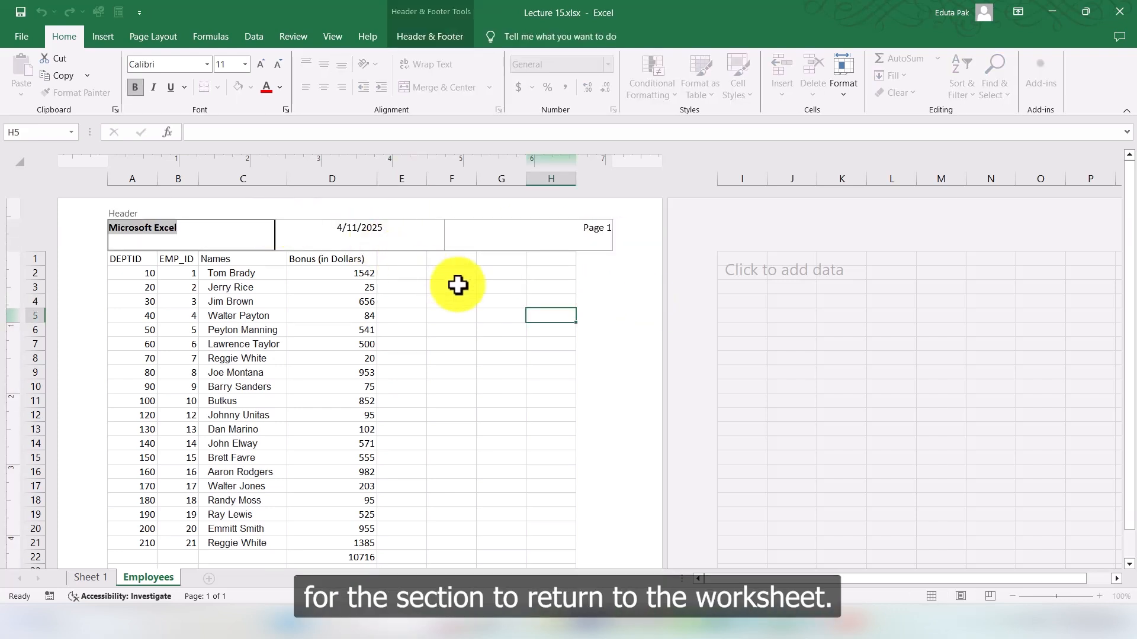
click(401, 300)
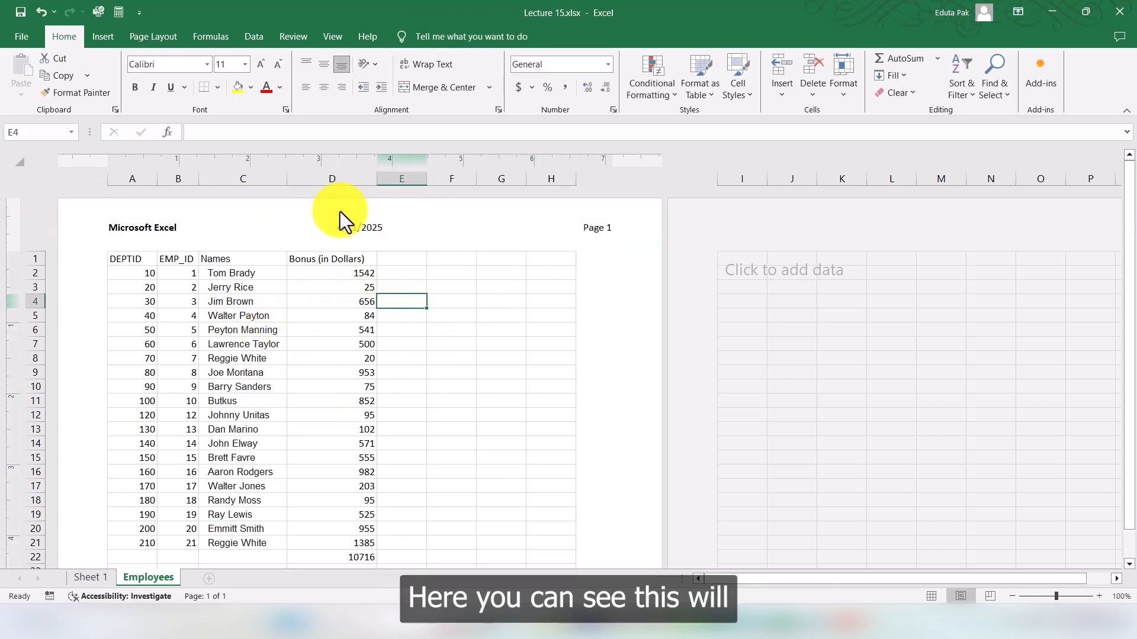
key(ctrl+p)
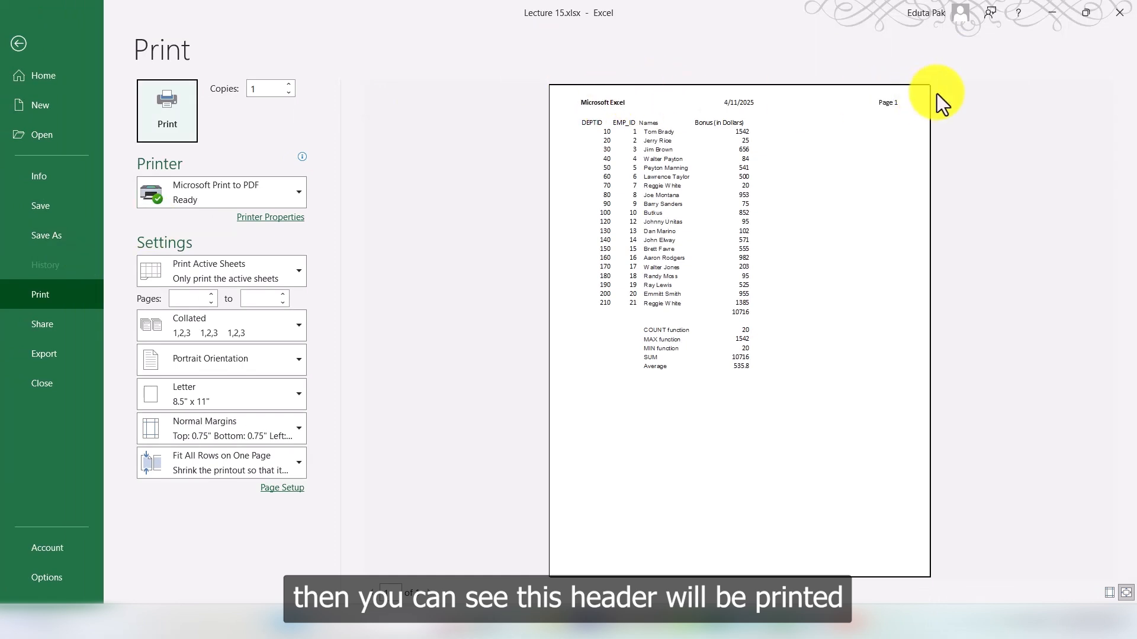
click(19, 43)
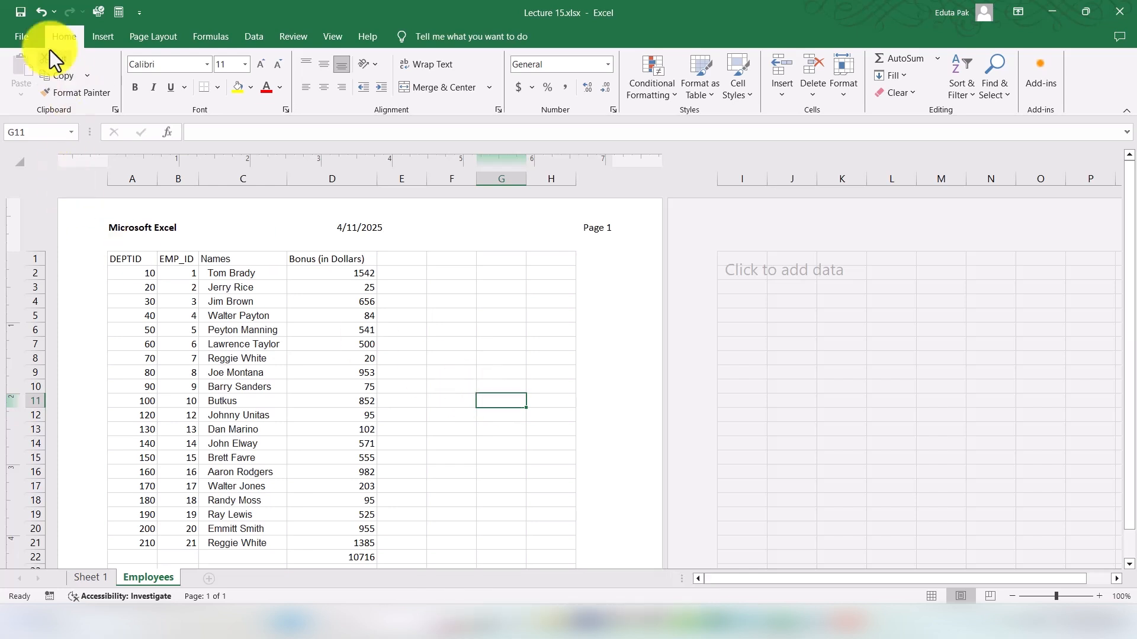
Step: Set the print scaling of the sheet to No Scaling
click(26, 32)
click(42, 299)
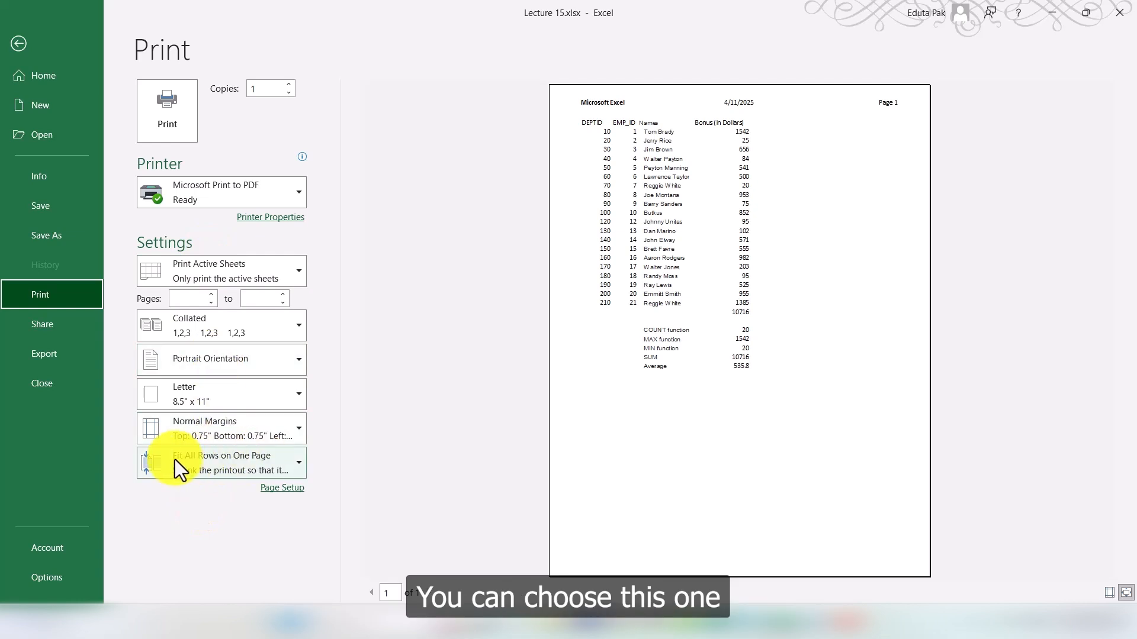
click(221, 460)
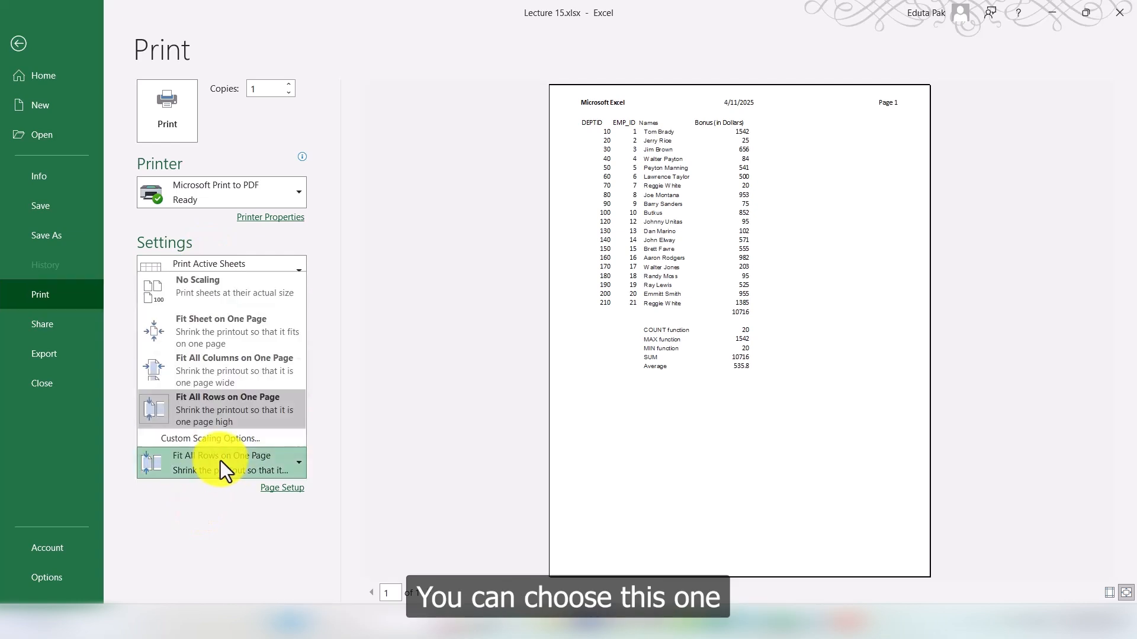
click(218, 289)
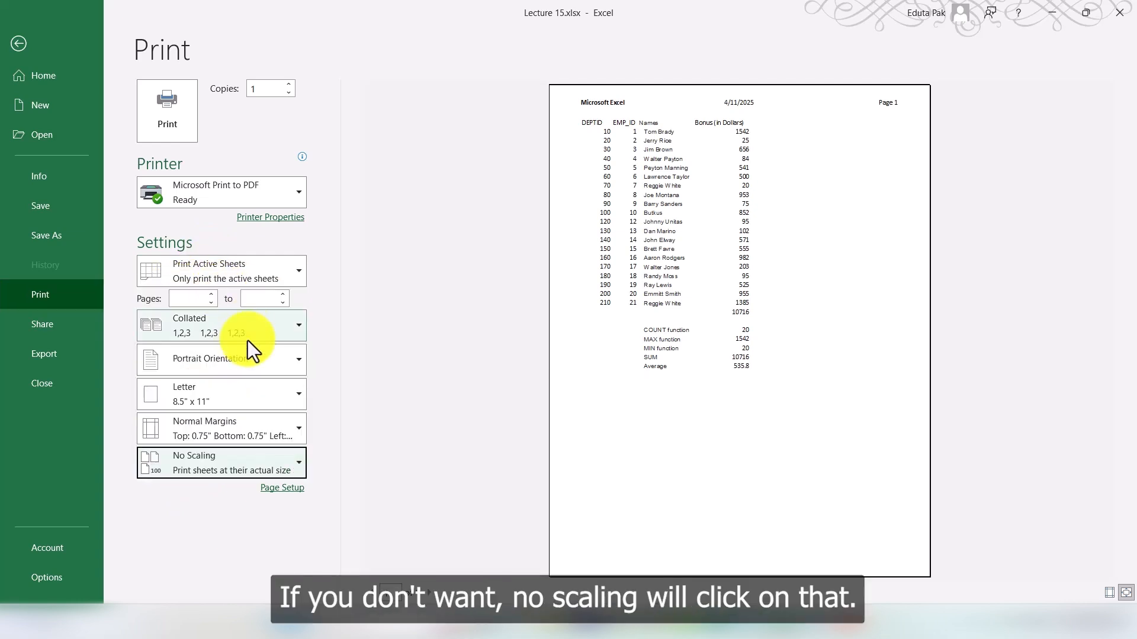
Step: Review the orientation, scaling and paper size in the custom scaling options, keeping the settings as they are
click(276, 463)
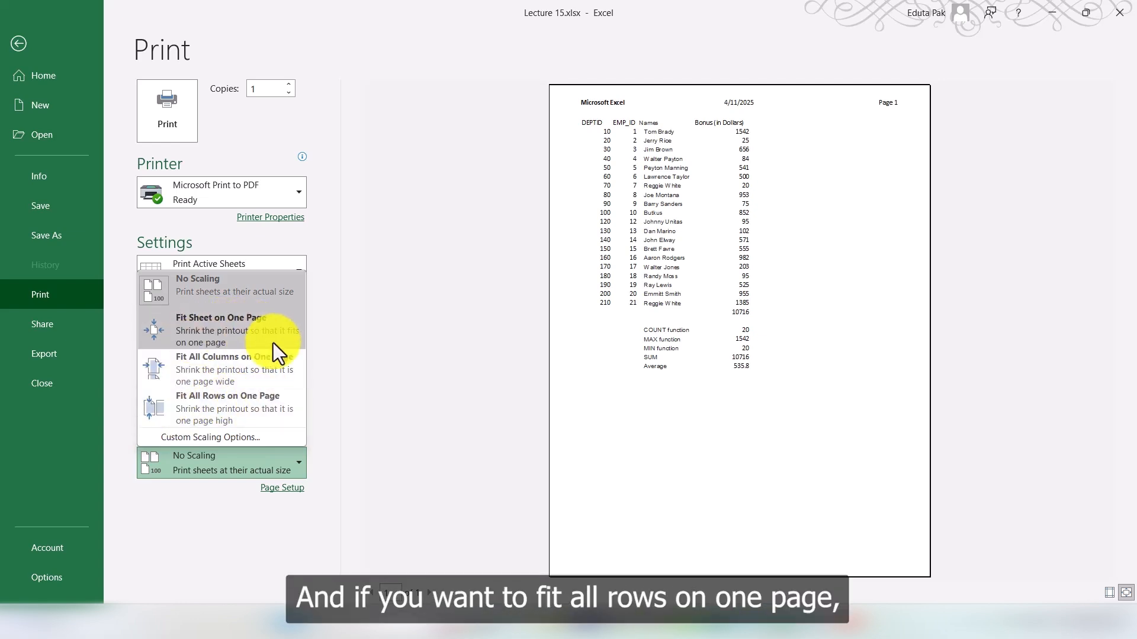
click(212, 438)
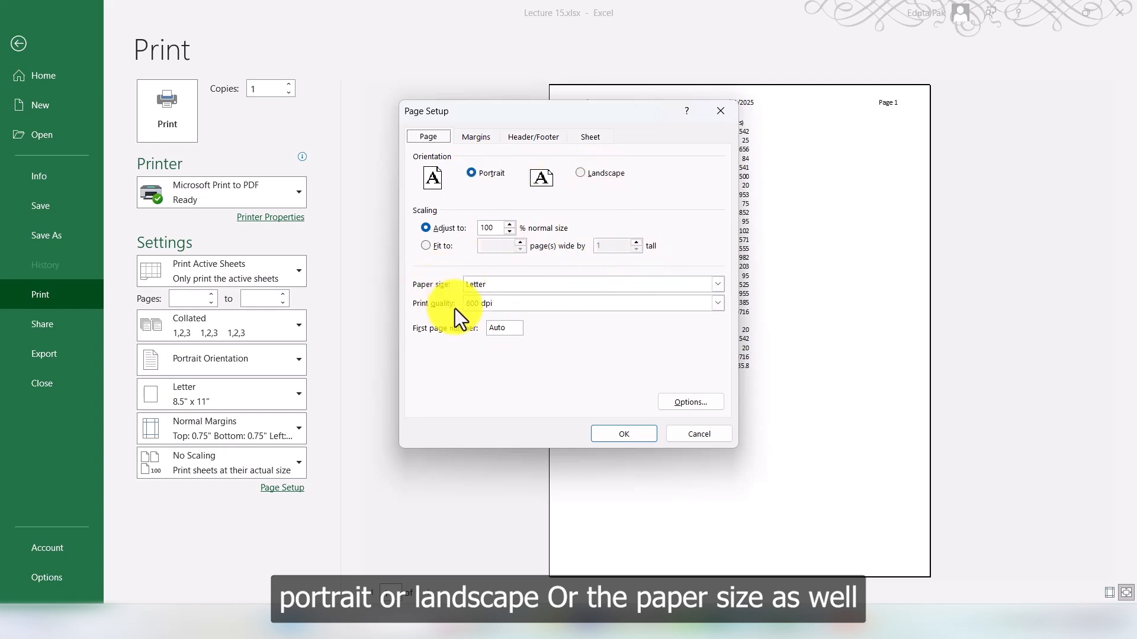
click(631, 434)
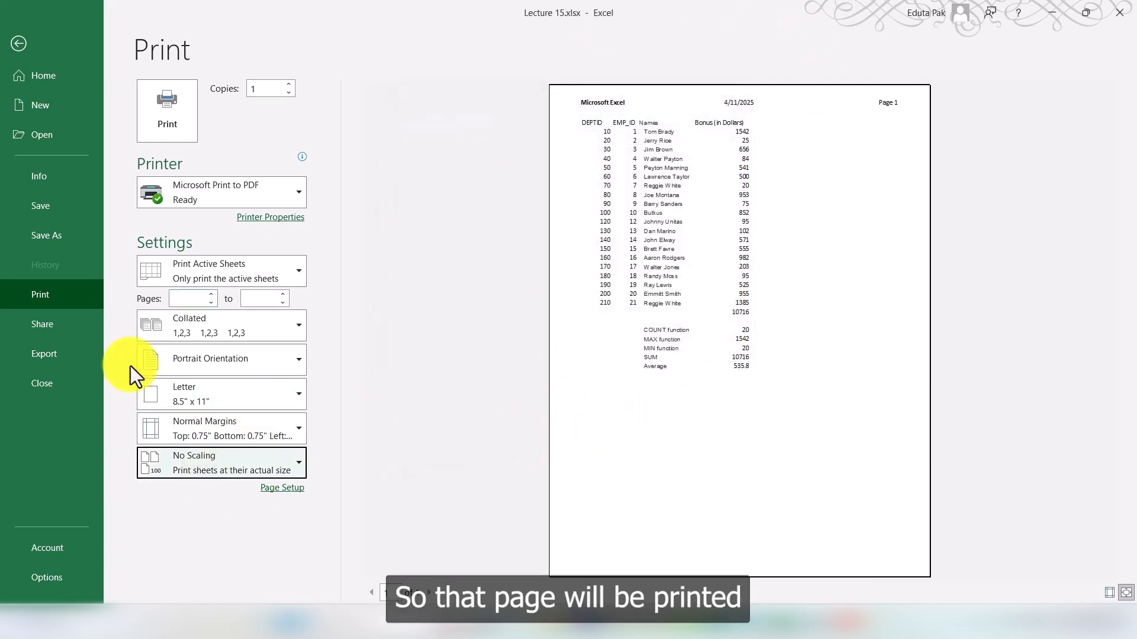